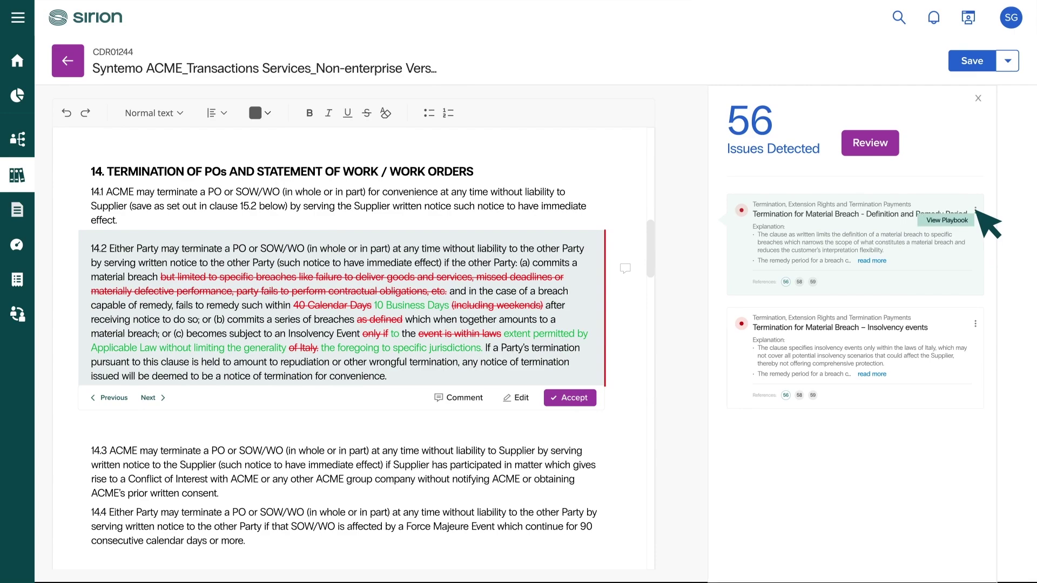
# Review the material-breach issue's preferred and walkaway playbook positions, then close the playbook
pyautogui.click(943, 221)
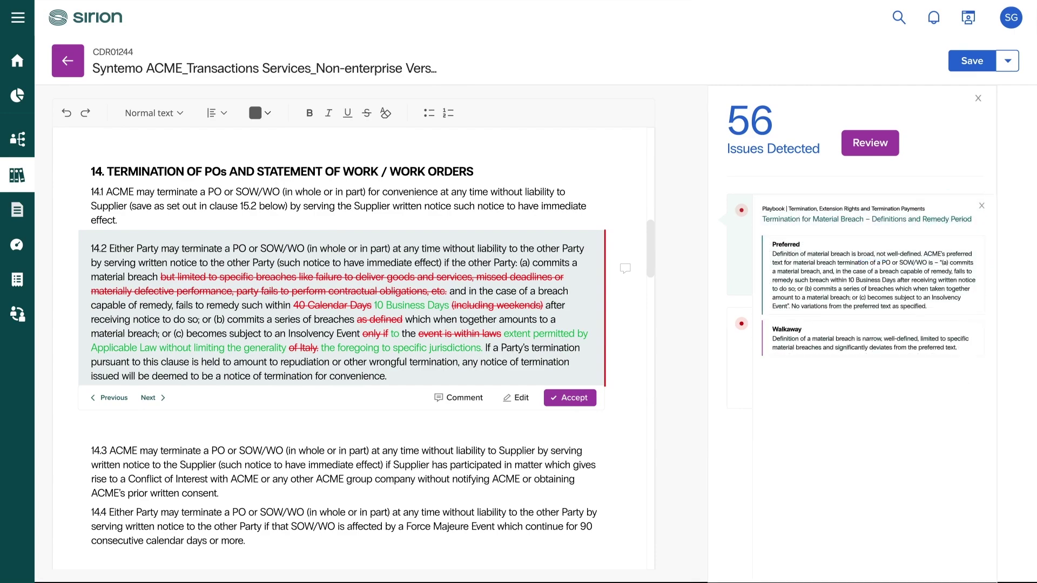
pyautogui.click(981, 206)
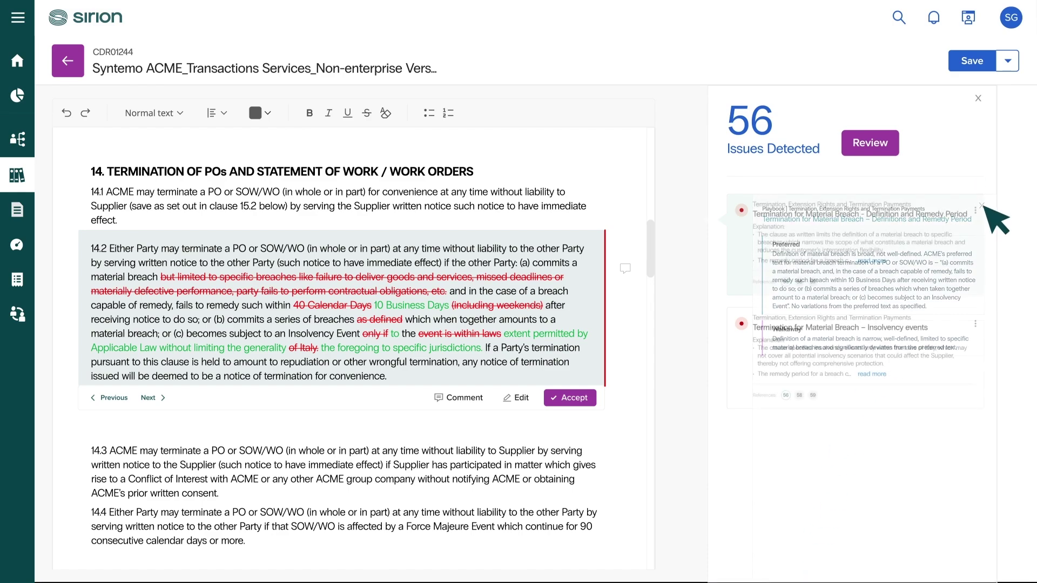
# Accept the proposed tracked changes below clause 14.2 as clean text
pyautogui.click(570, 398)
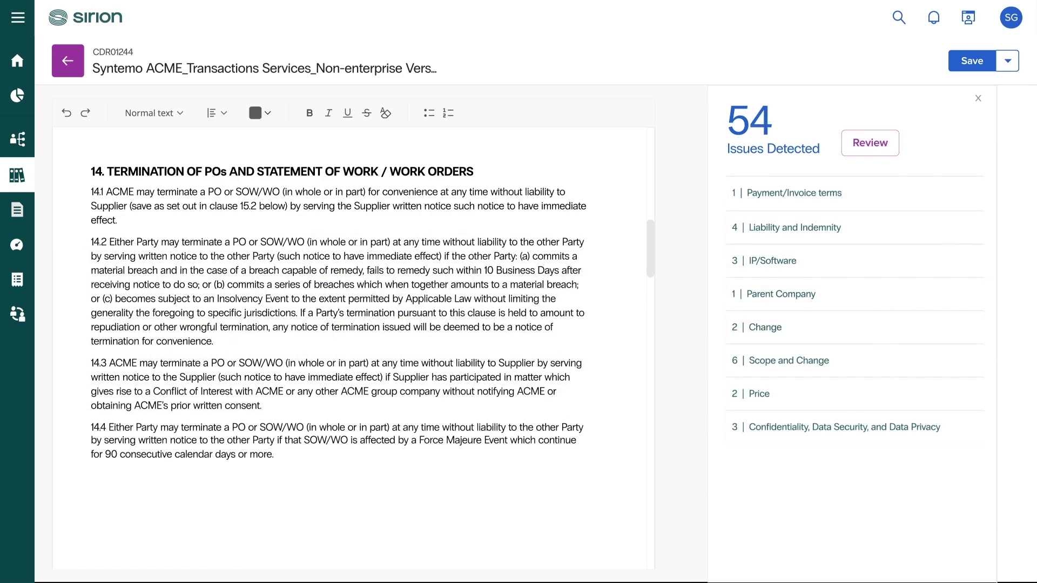